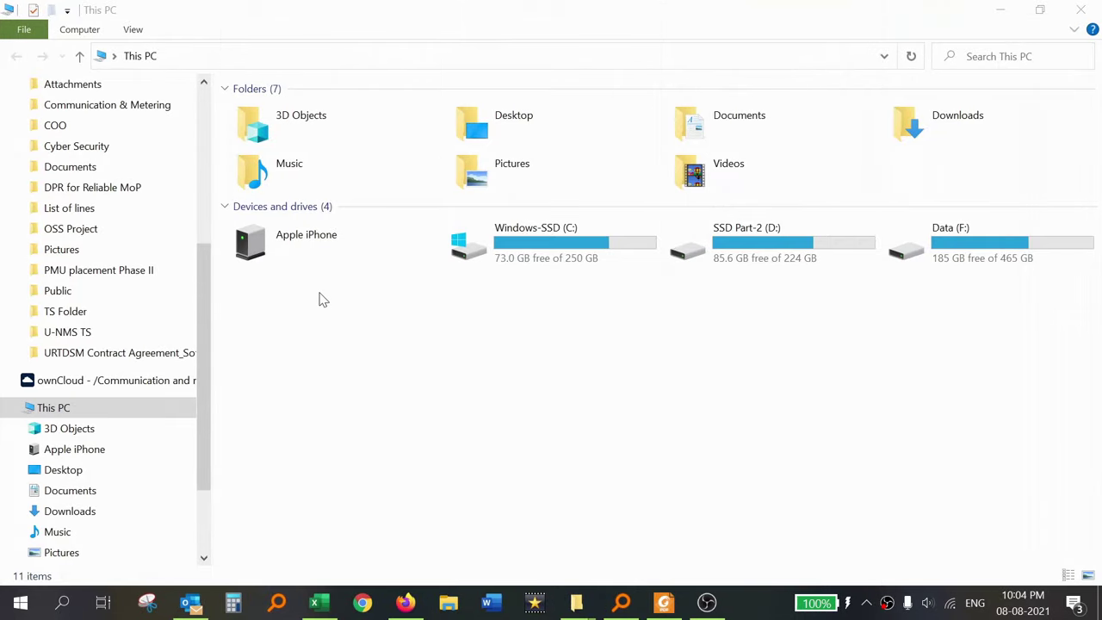
# - Open the iPhone's Internal Storage > DCIM > 2021_08 folder in File Explorer
pyautogui.doubleClick(307, 249)
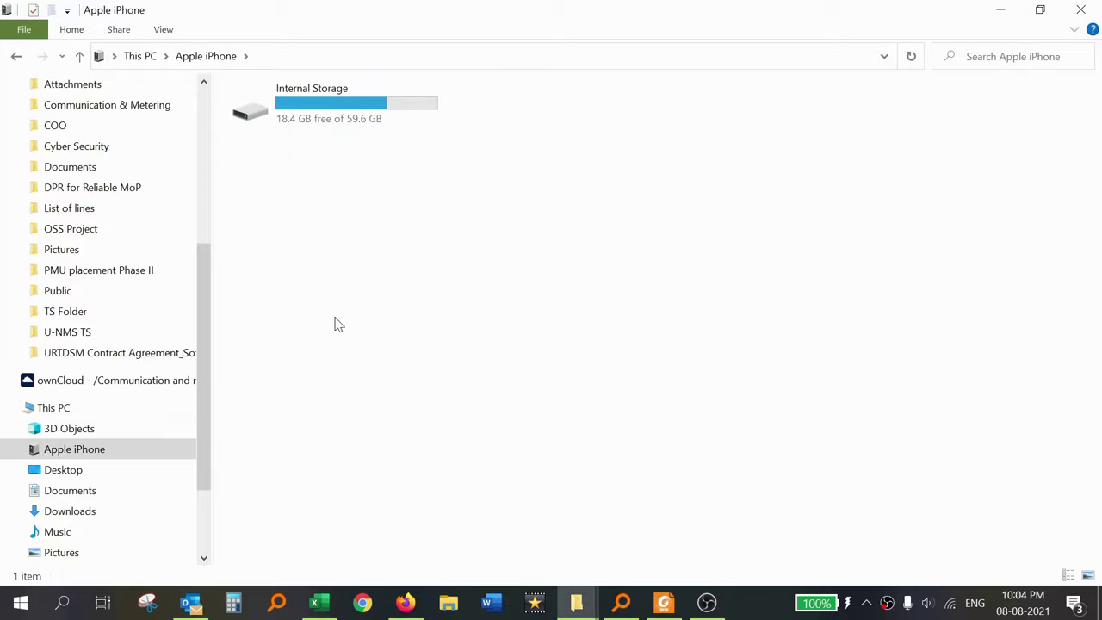
pyautogui.doubleClick(355, 118)
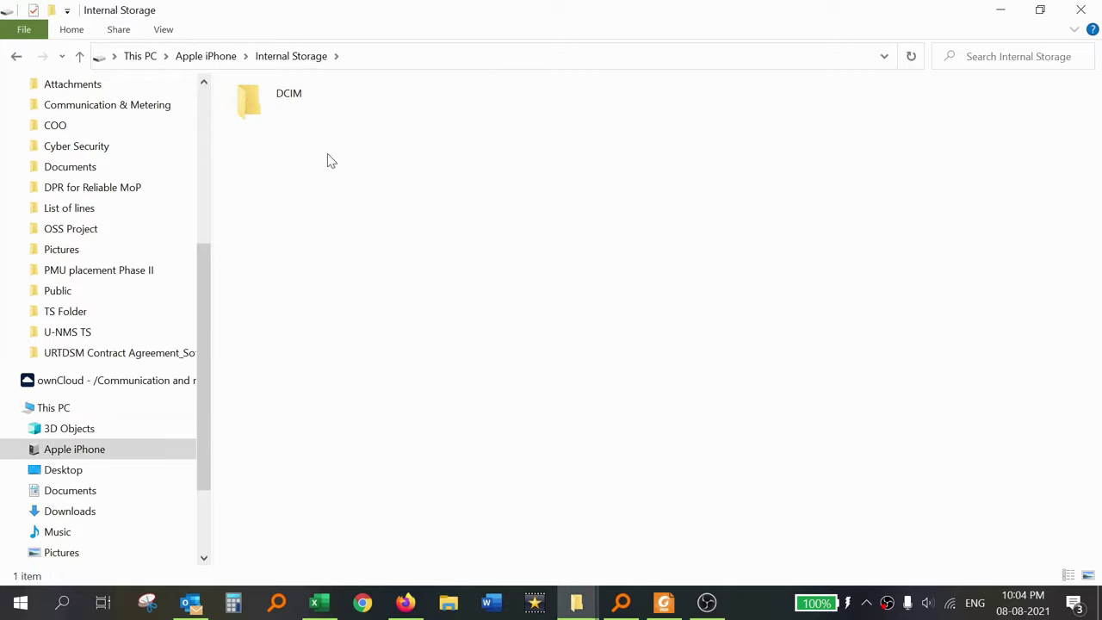
pyautogui.doubleClick(311, 105)
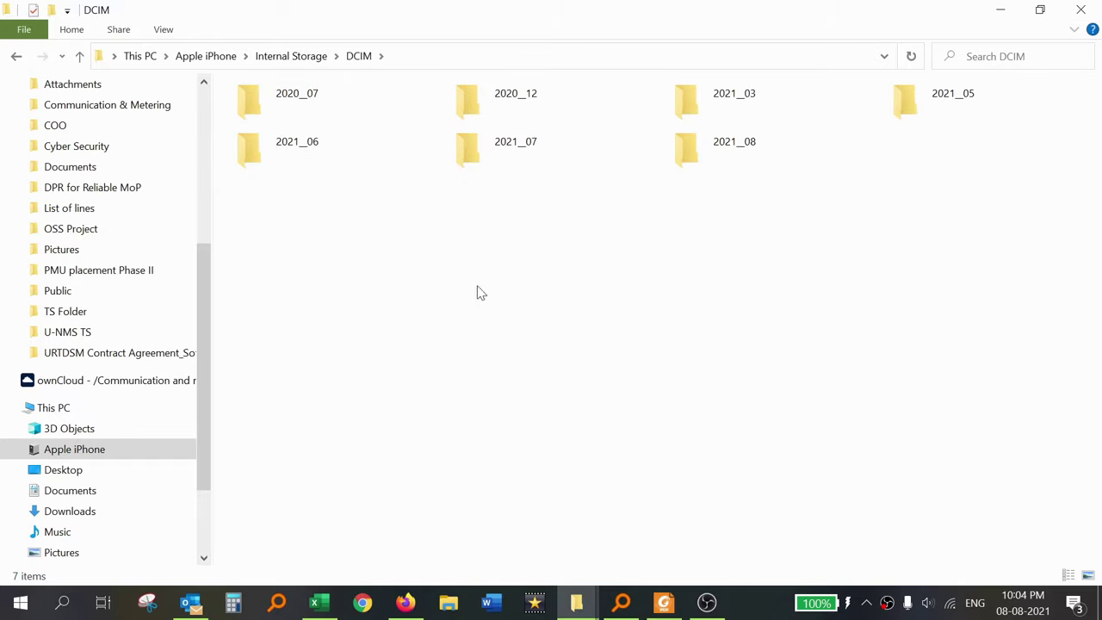
pyautogui.doubleClick(736, 160)
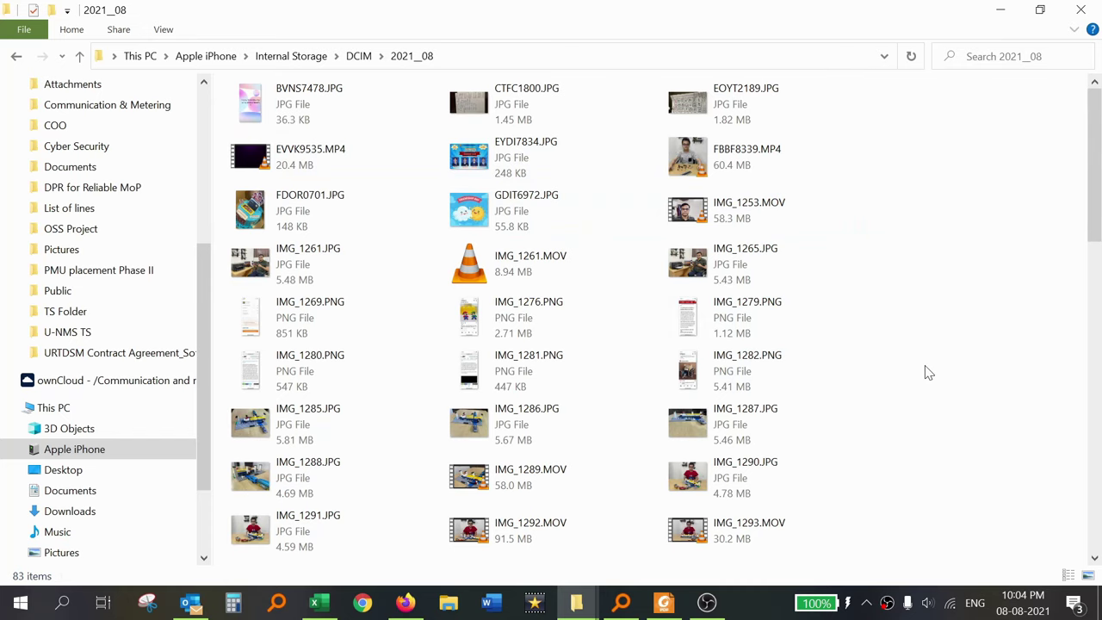
# - Copy the video FBBF8339.MP4 and minimize File Explorer
pyautogui.click(734, 168)
pyautogui.rightClick(734, 168)
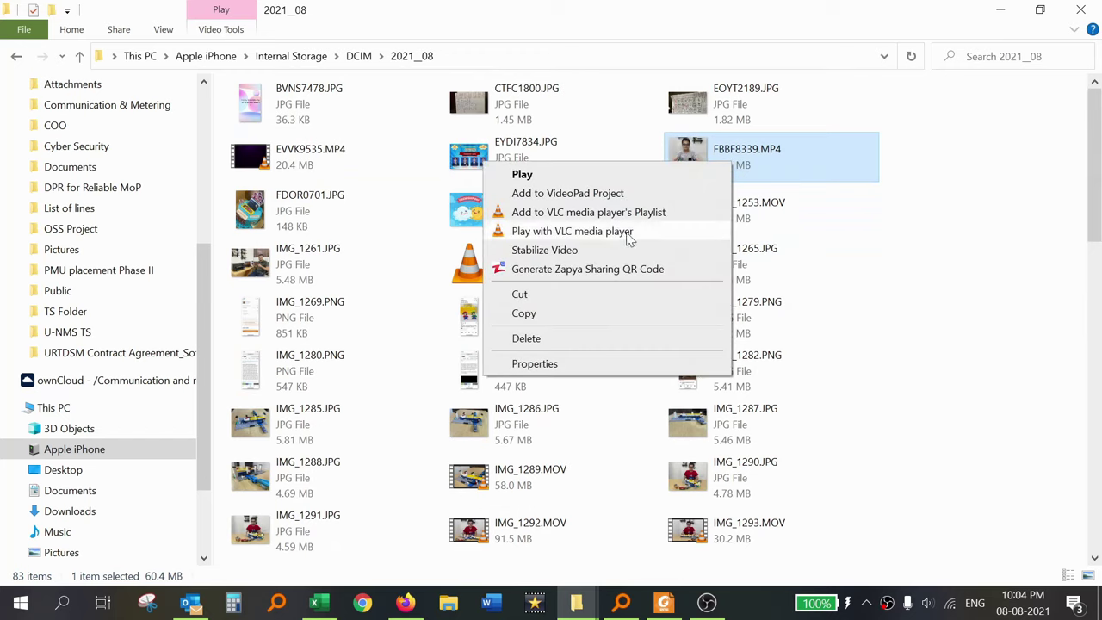
pyautogui.click(555, 312)
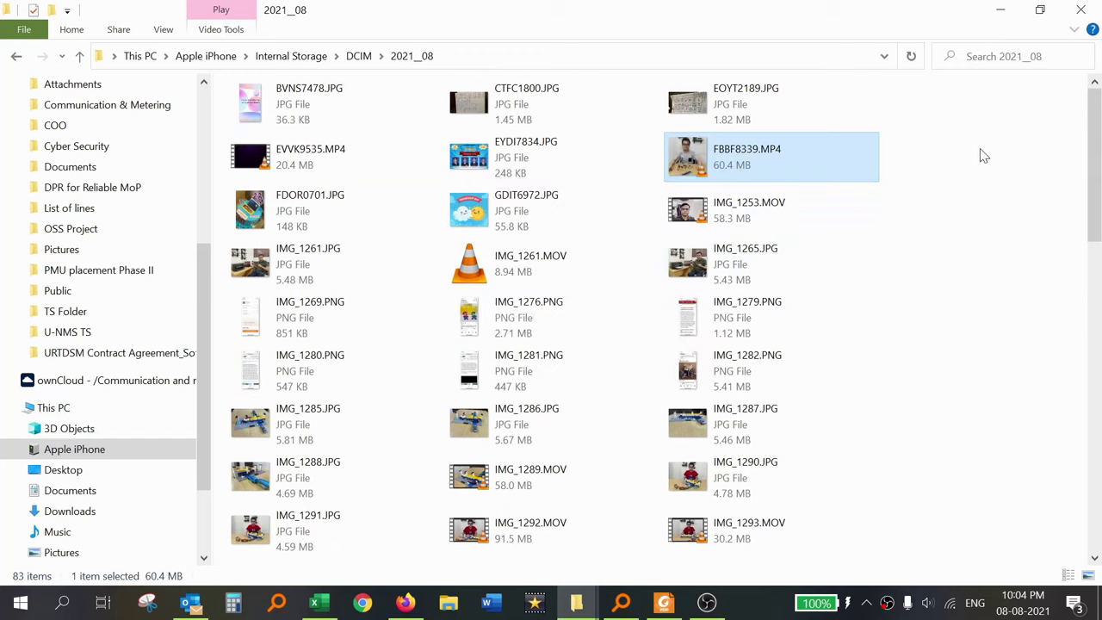
pyautogui.click(1001, 13)
# - Paste FBBF8339.MP4 onto an empty area of the desktop
pyautogui.rightClick(659, 113)
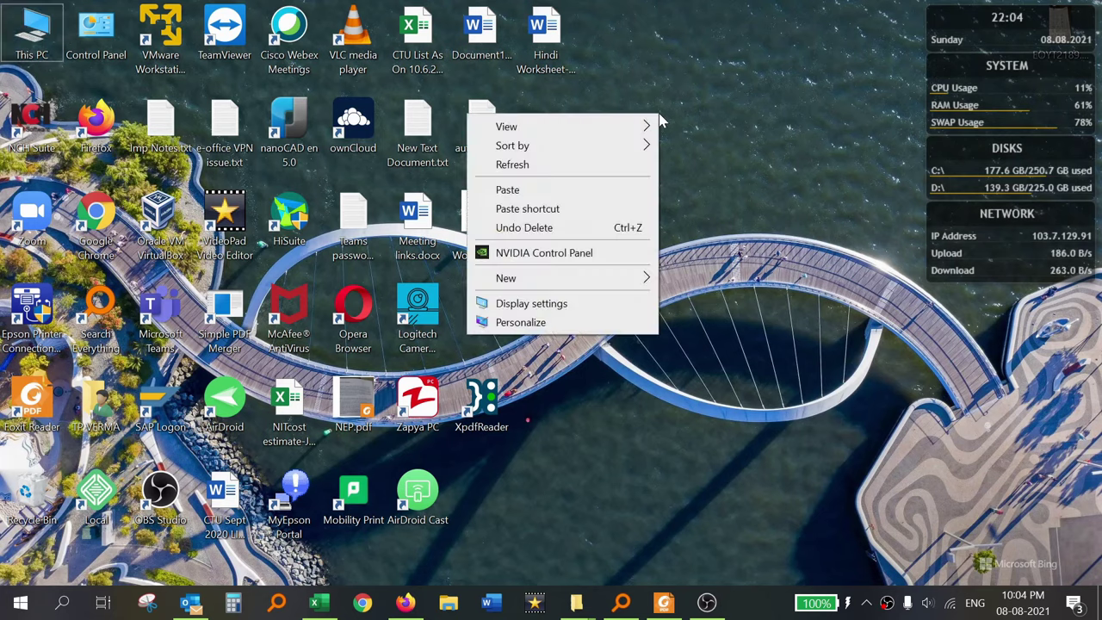
pyautogui.click(579, 189)
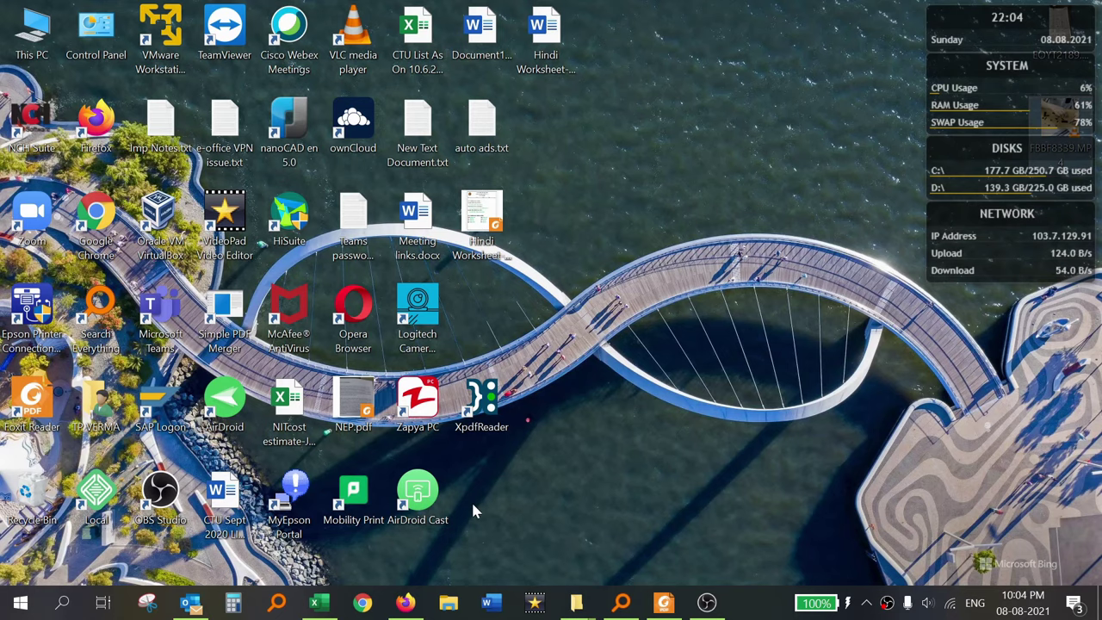
# - Launch Photos from Windows search and choose Import from a connected device
pyautogui.click(62, 603)
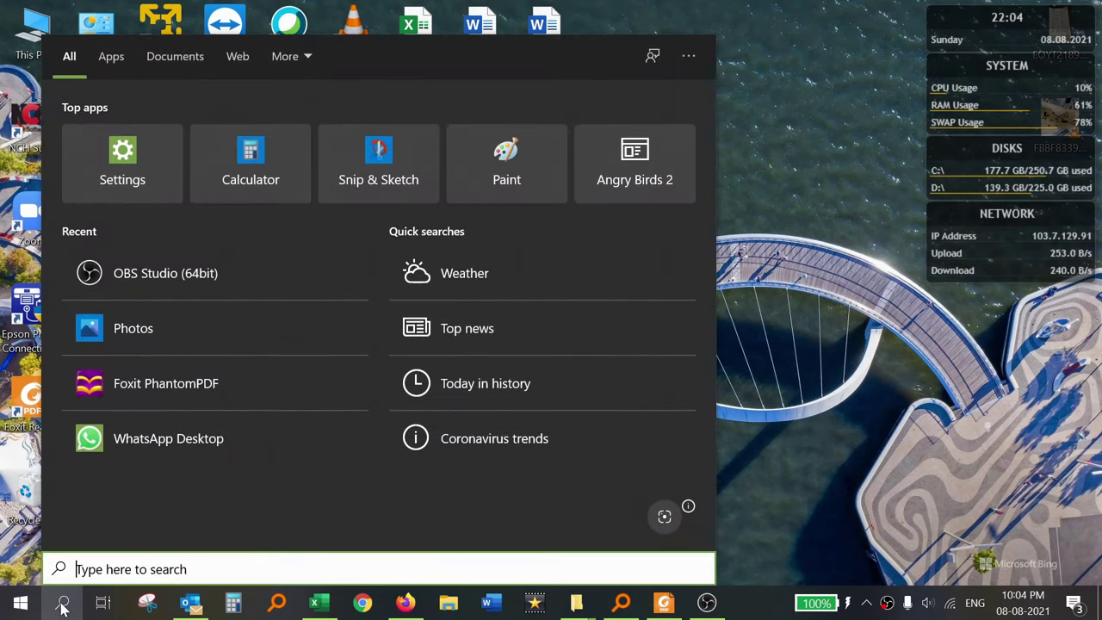
pyautogui.write('photos')
pyautogui.press('Return')
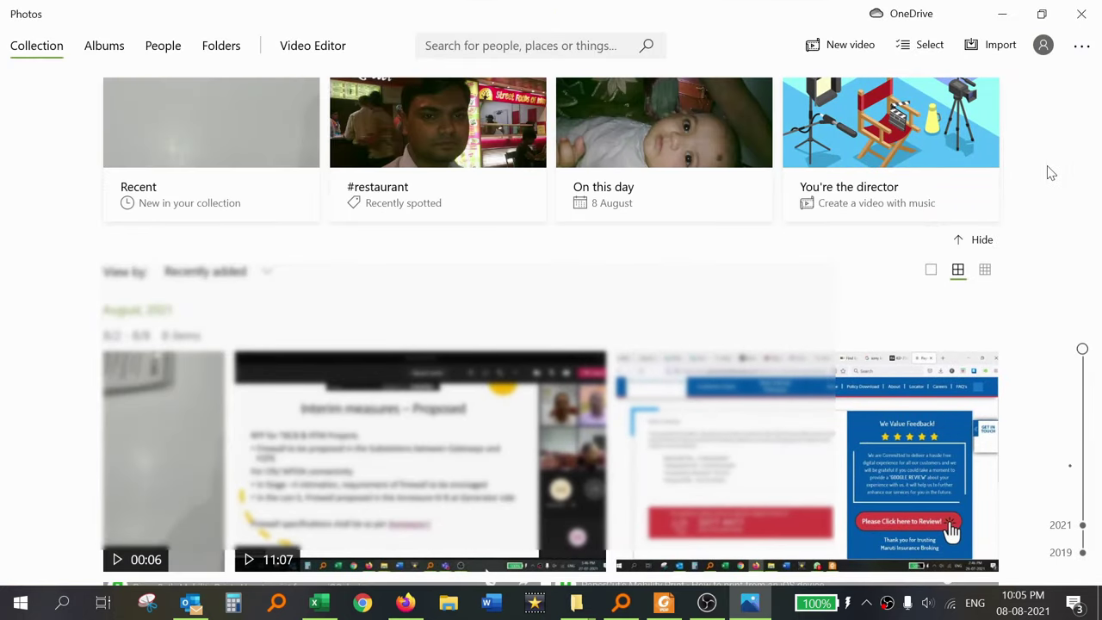
pyautogui.click(1001, 52)
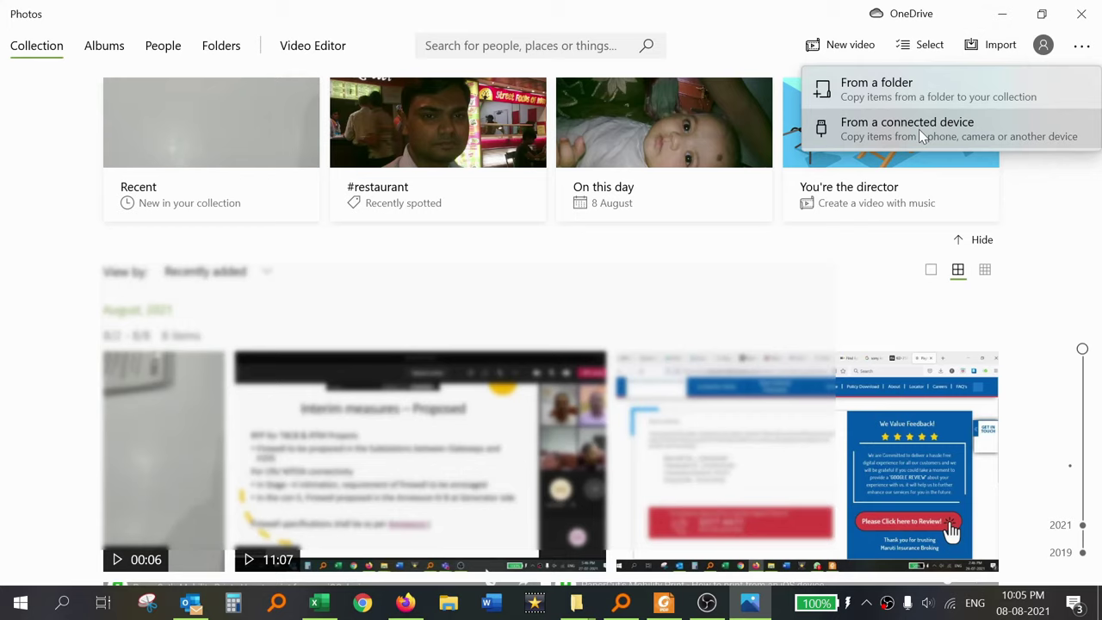
pyautogui.click(921, 137)
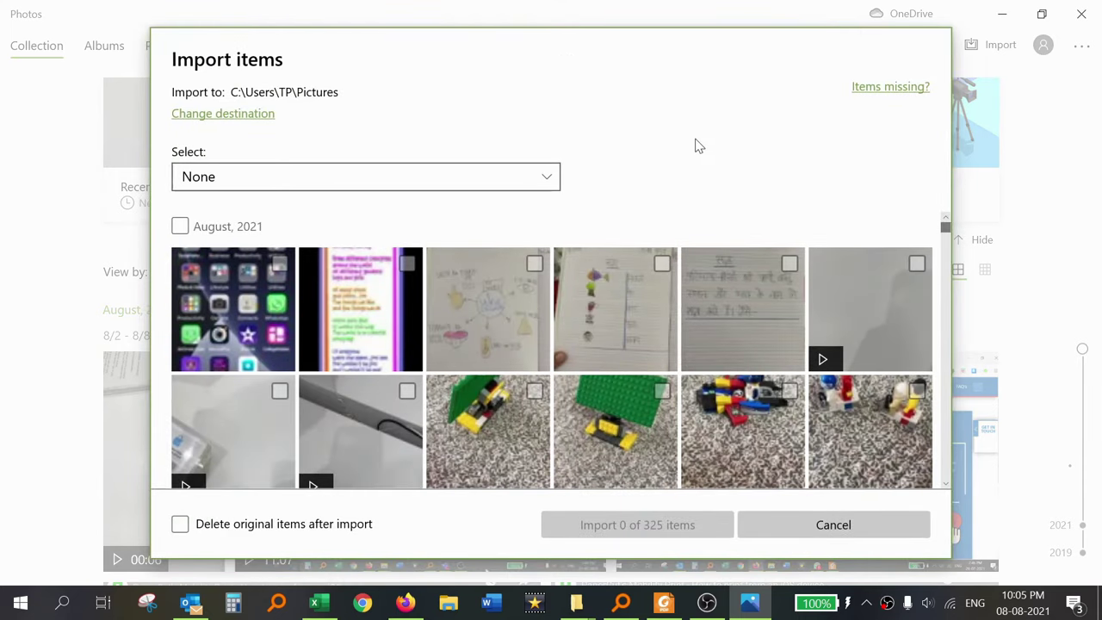
# - Select only the green lego photo in the import grid and import it (1 of 325 items)
pyautogui.scroll(-3, 708, 347)
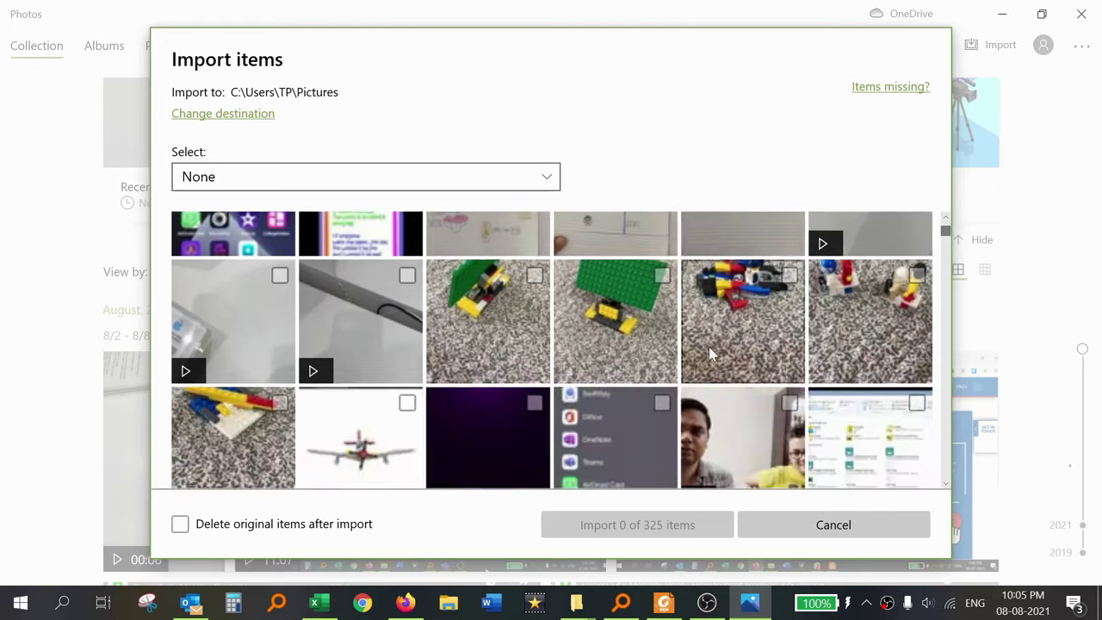
pyautogui.scroll(-5, 757, 374)
pyautogui.scroll(-3, 758, 375)
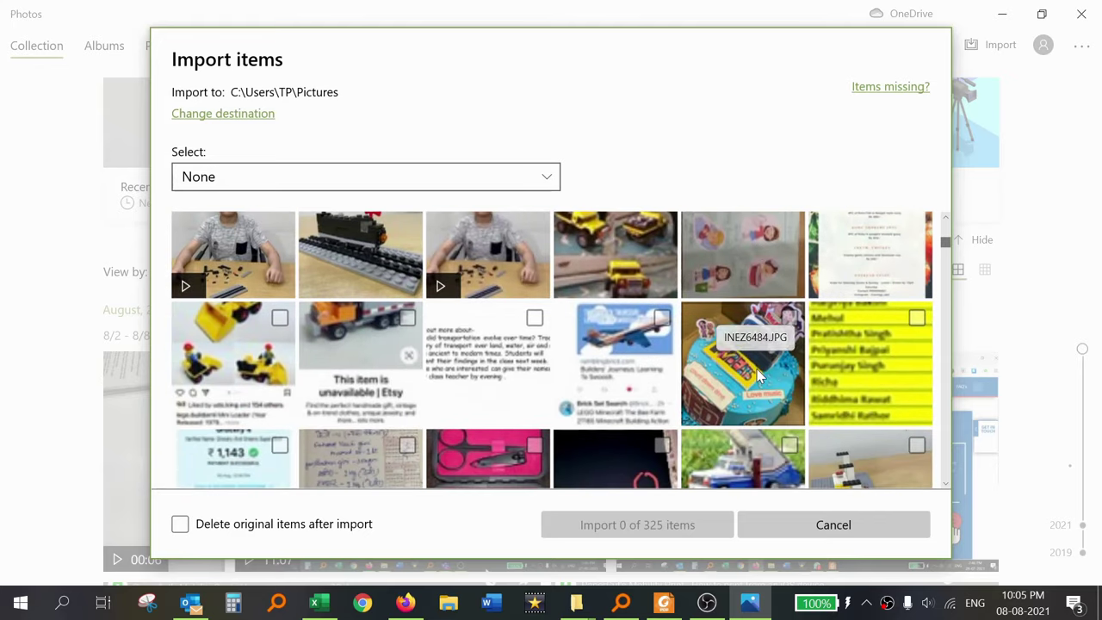
pyautogui.scroll(5, 757, 374)
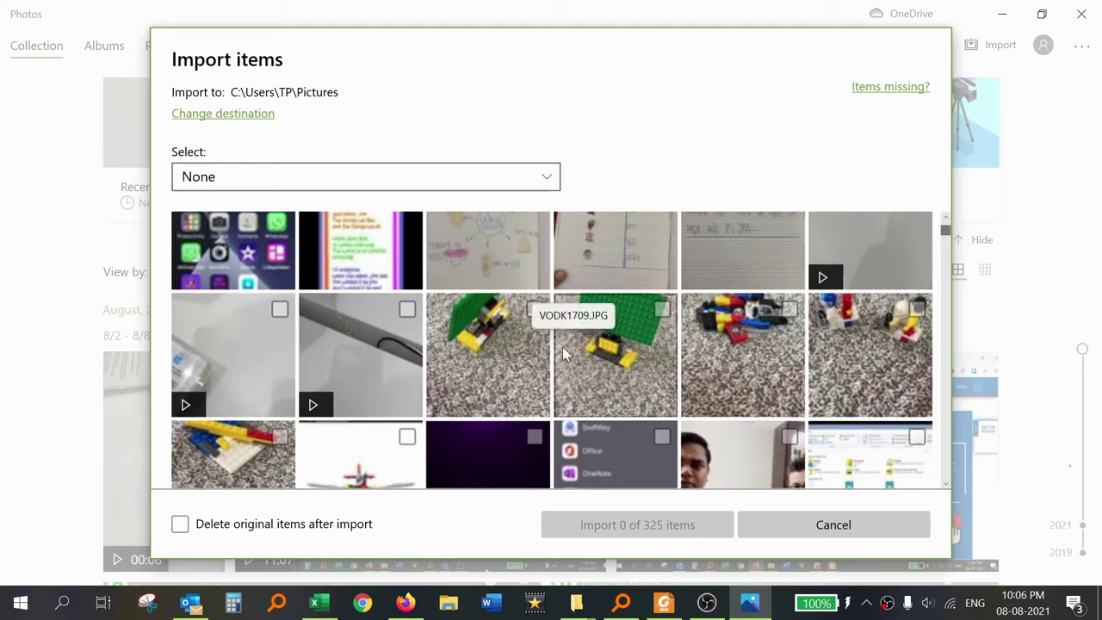
pyautogui.click(534, 310)
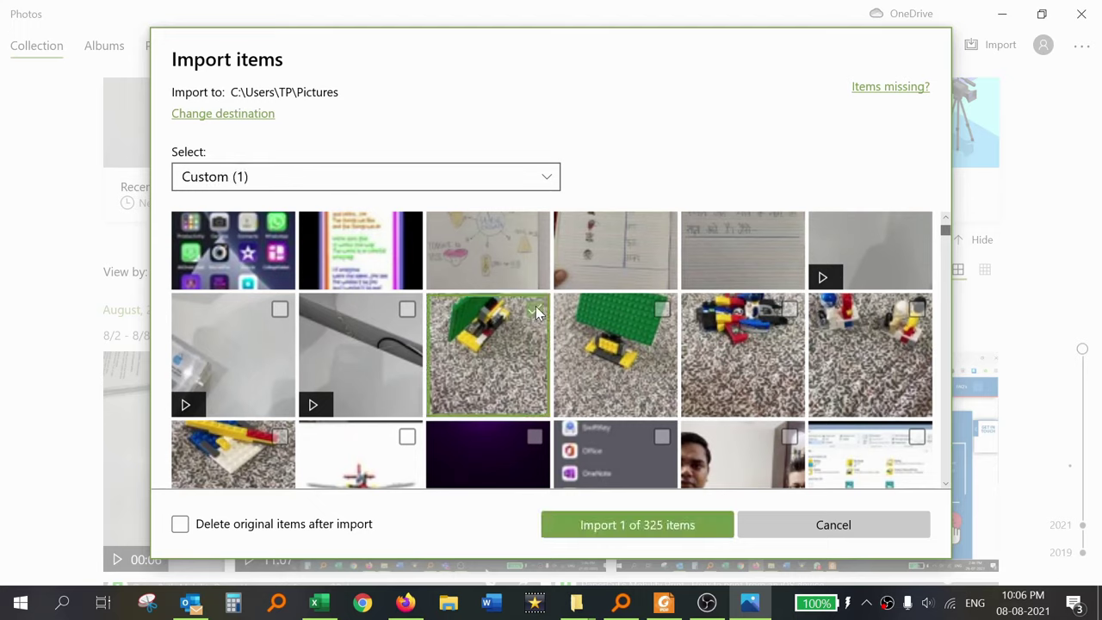
pyautogui.click(617, 532)
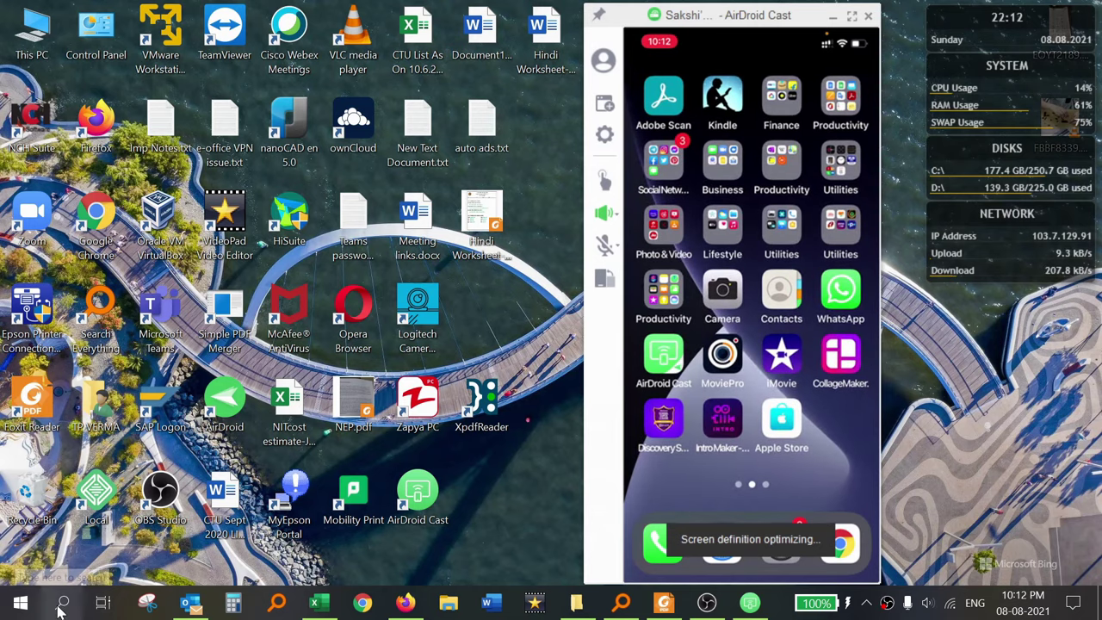
# - Open Microsoft Store and search 'itunes' to reach the installed iTunes app page
pyautogui.click(61, 604)
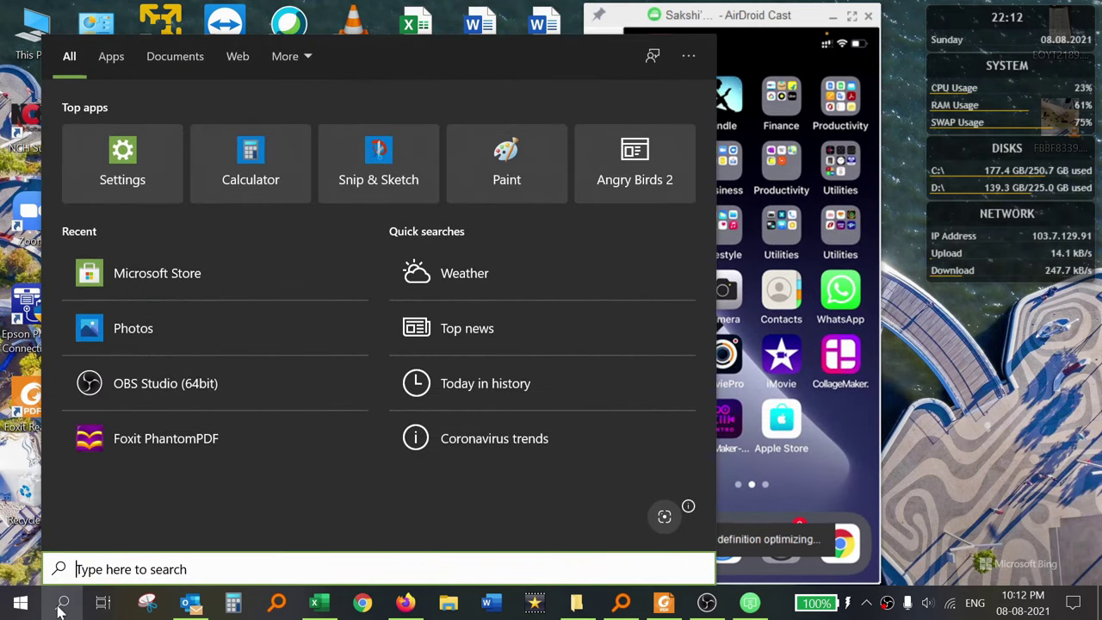
pyautogui.write('store')
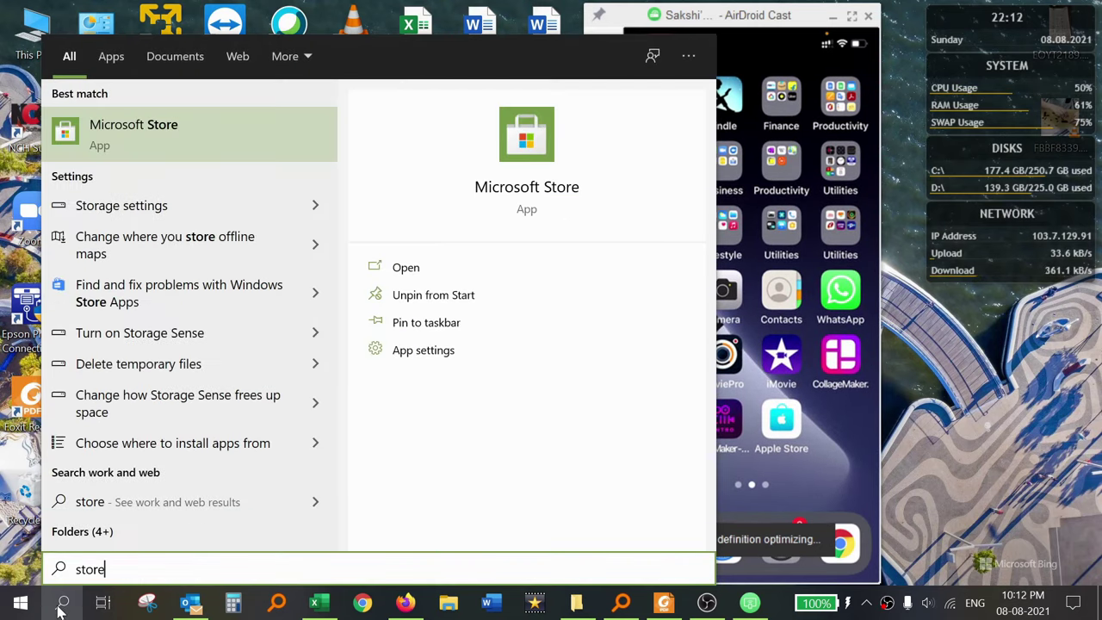
pyautogui.click(137, 141)
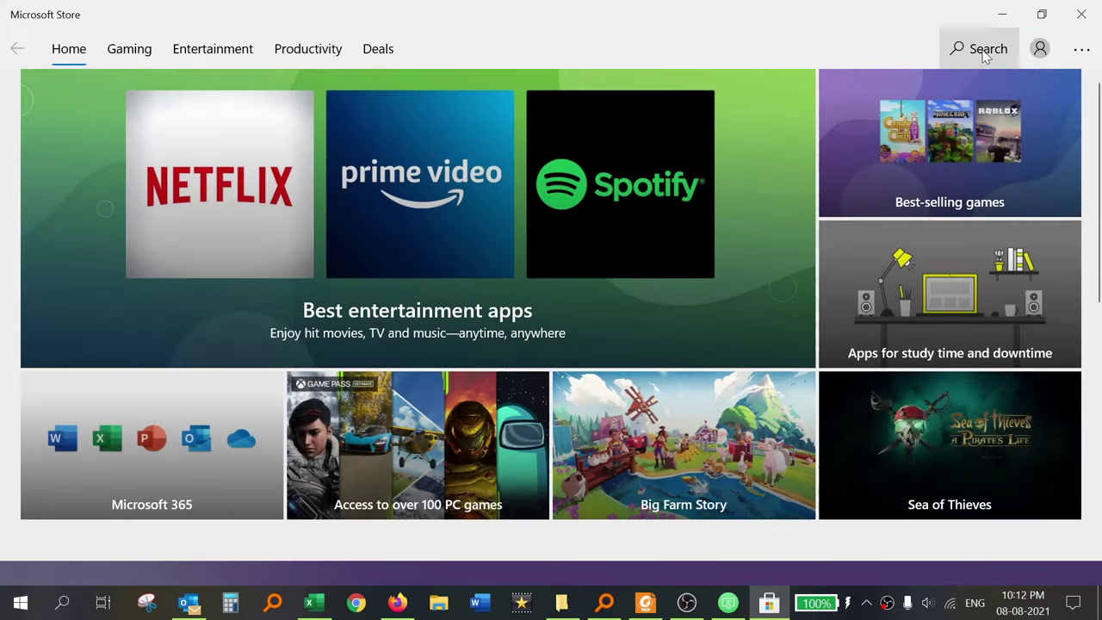
pyautogui.click(986, 52)
pyautogui.write('itune')
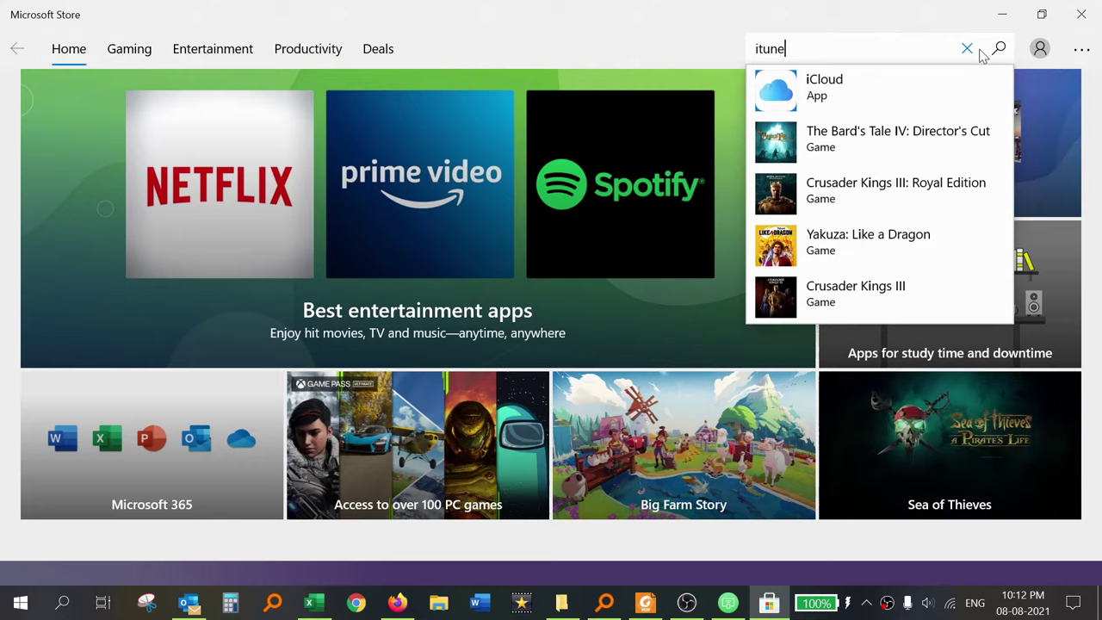
pyautogui.write('s')
pyautogui.click(854, 84)
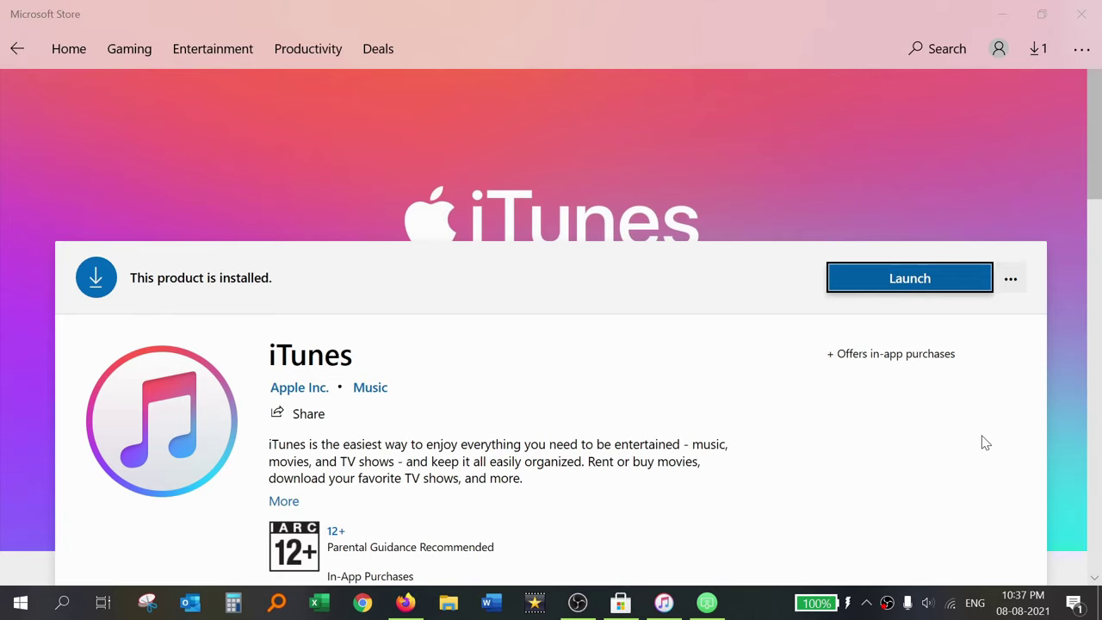
# - Launch iTunes, minimize the iPhone Explorer window, and continue the iPhone access request
pyautogui.click(910, 278)
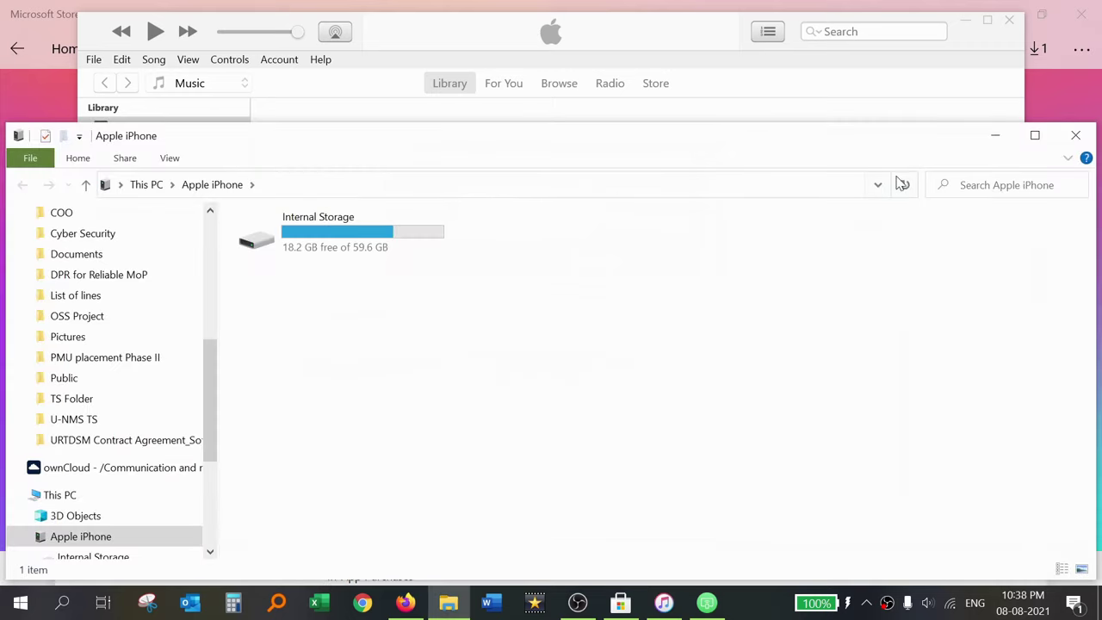
pyautogui.click(995, 136)
pyautogui.click(598, 262)
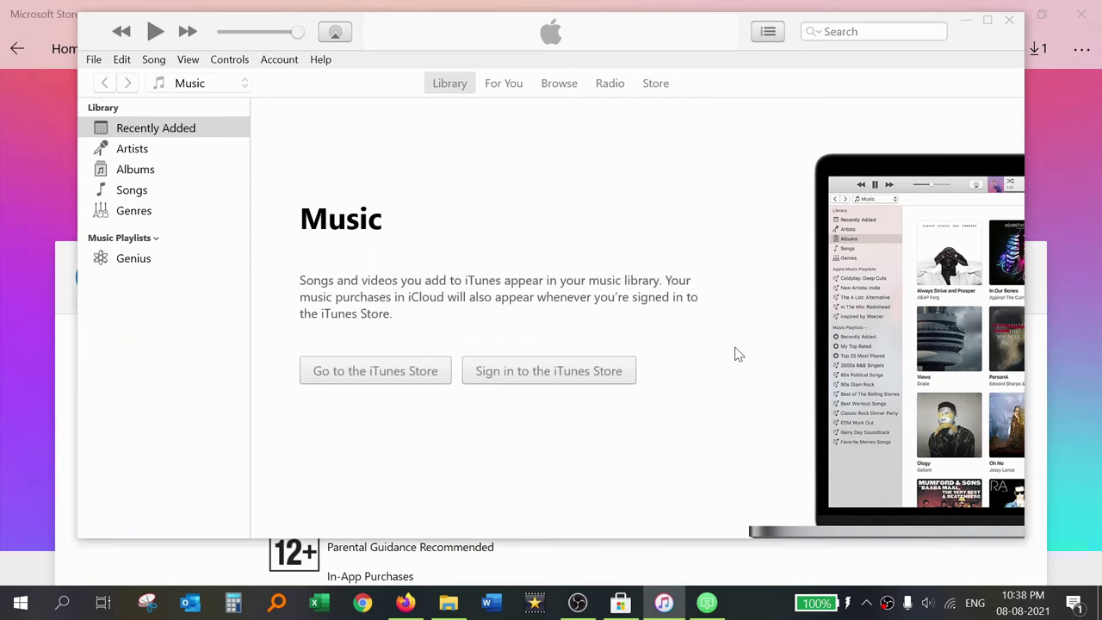
pyautogui.click(706, 604)
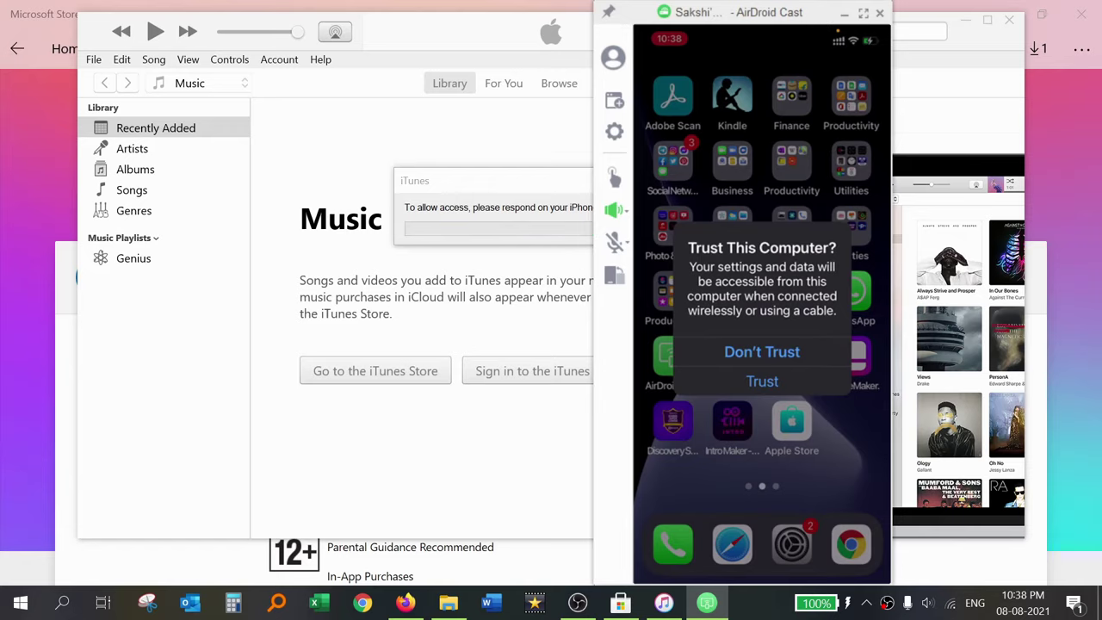
# - Trust this computer on the mirrored iPhone, then show the iPhone 12 Summary in iTunes
pyautogui.click(761, 380)
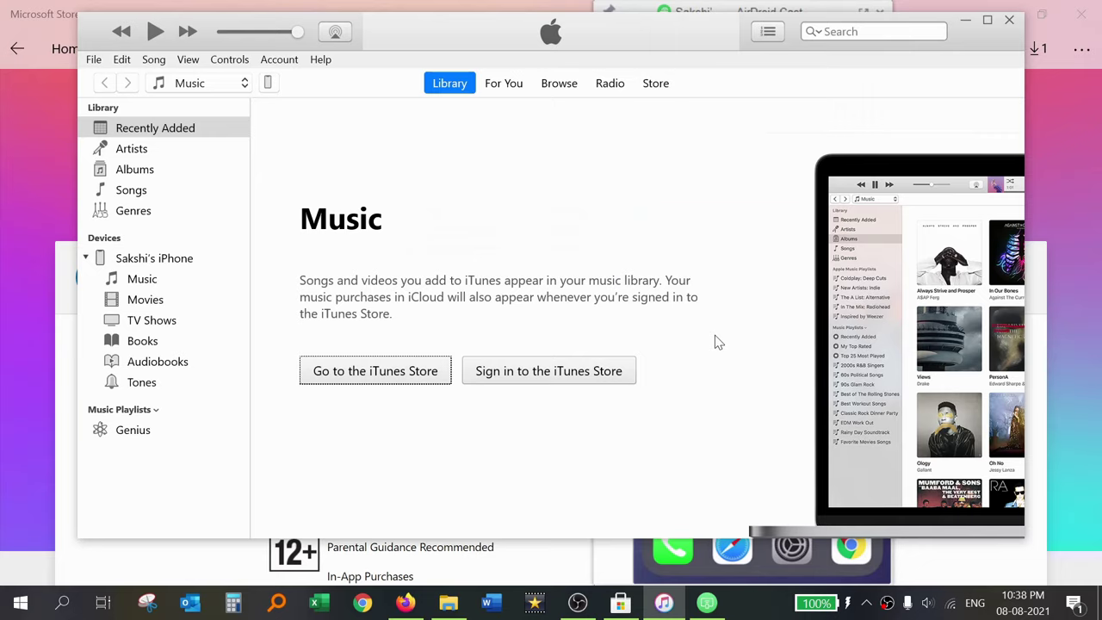
pyautogui.click(268, 84)
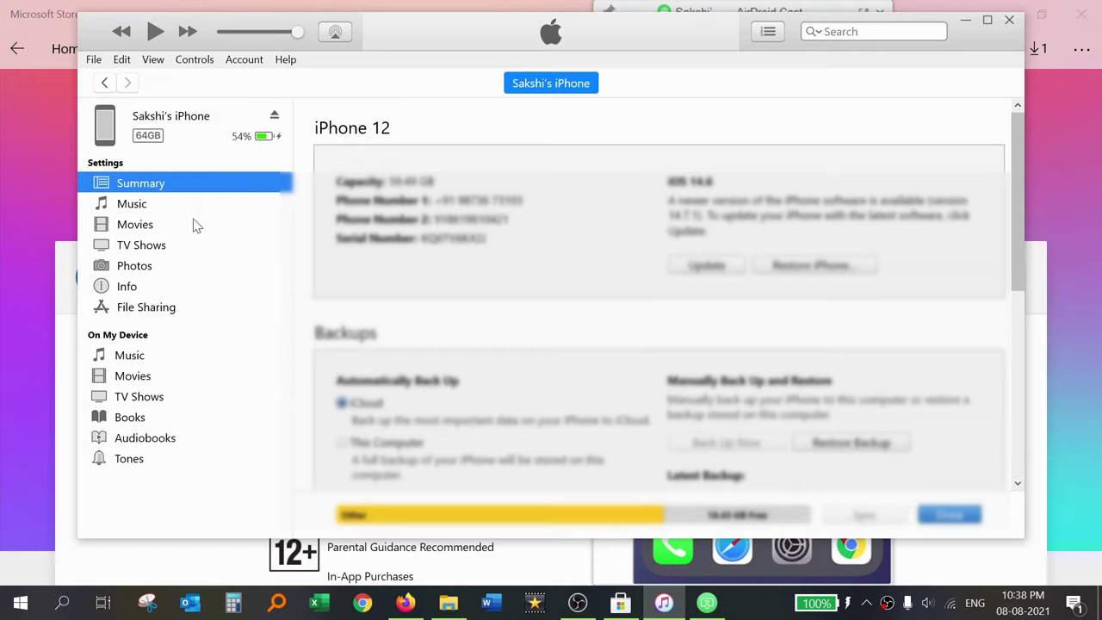
# - In File Sharing, select the Acrobat app and pick Welcome.pdf
pyautogui.click(157, 317)
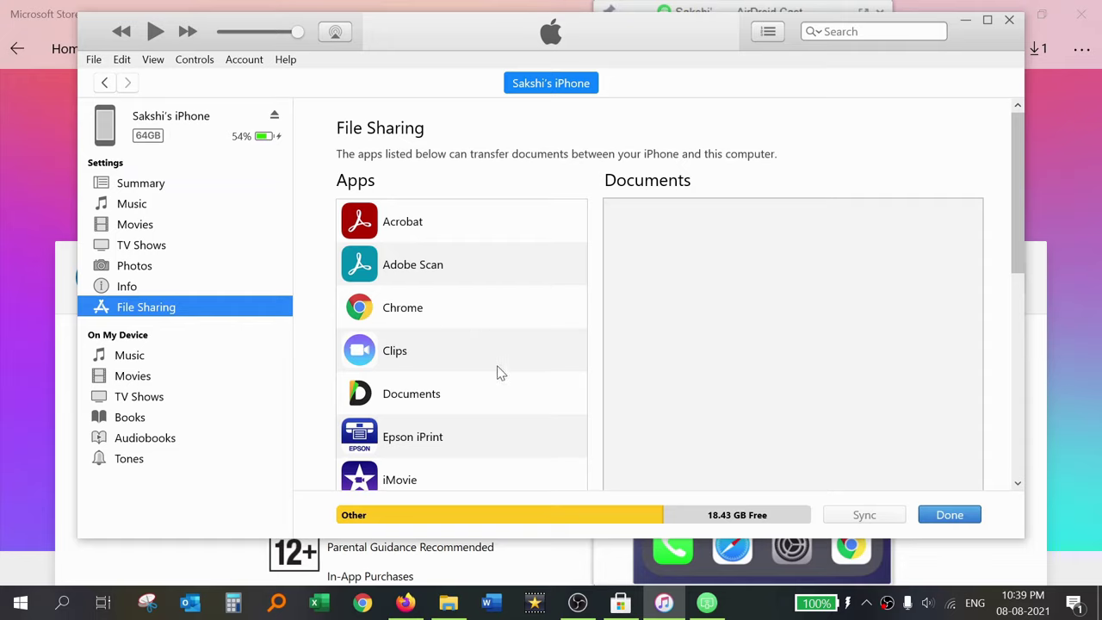
pyautogui.click(422, 237)
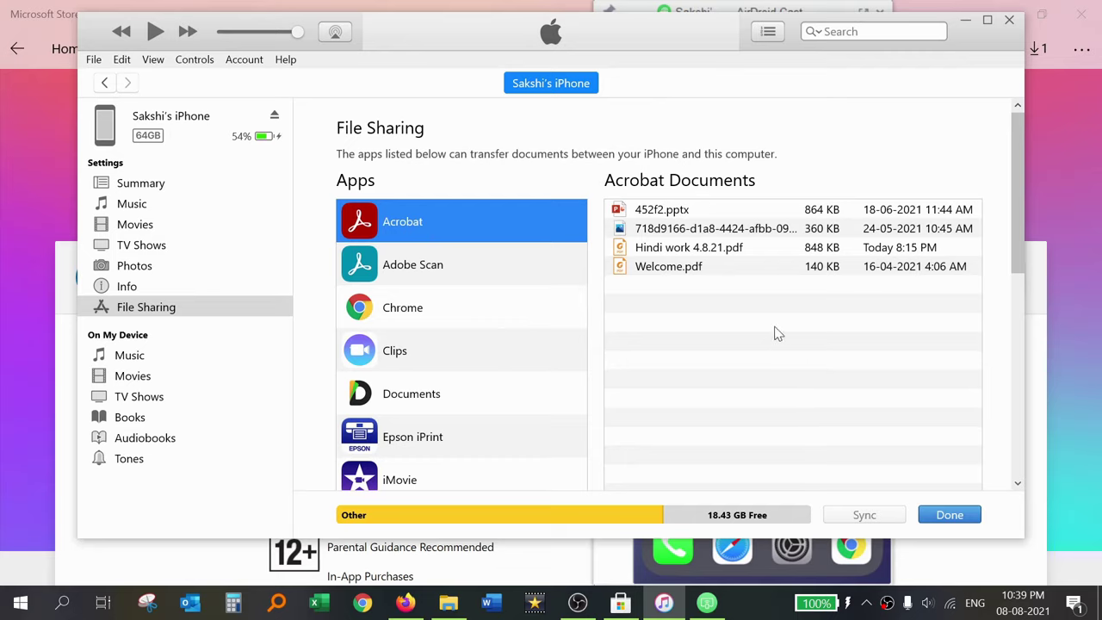
pyautogui.click(662, 267)
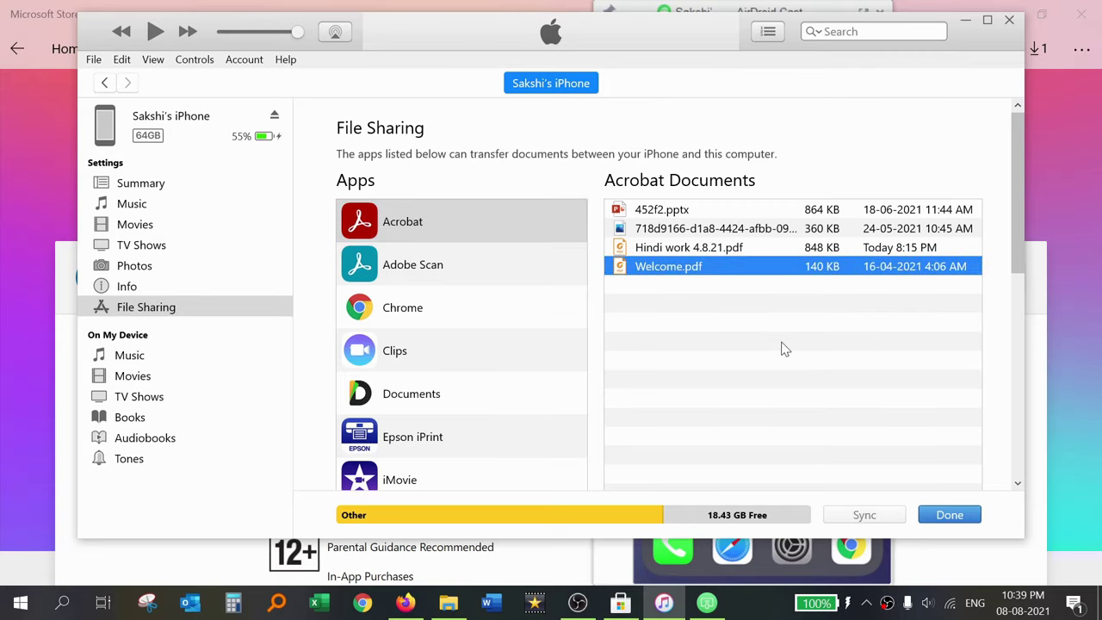
pyautogui.scroll(-5, 781, 347)
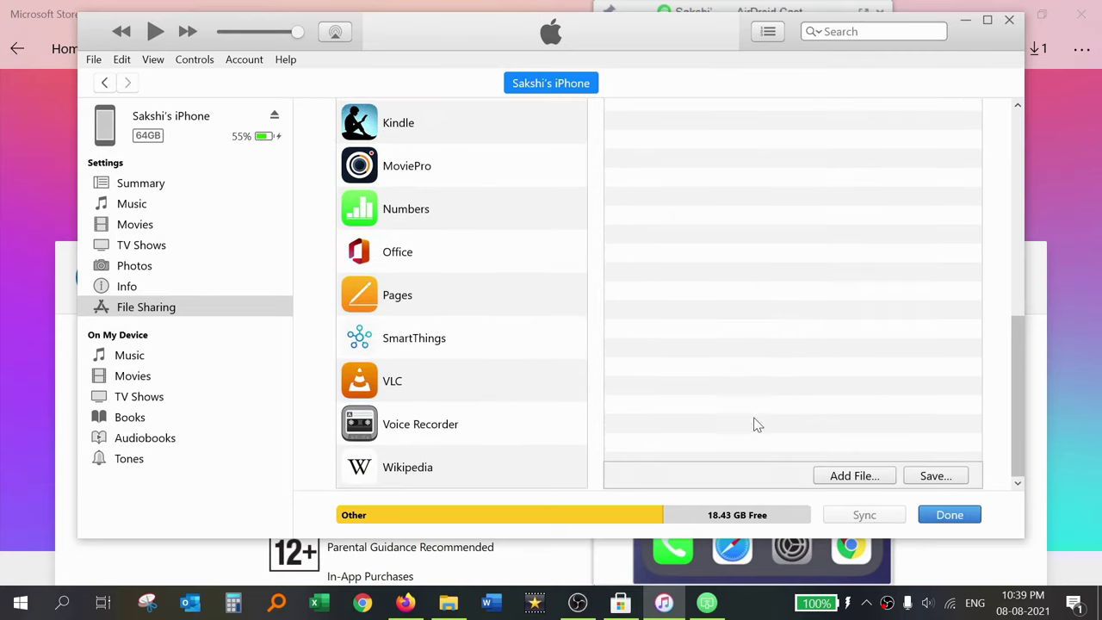
# - Save Welcome.pdf into the PC's Documents folder
pyautogui.click(942, 481)
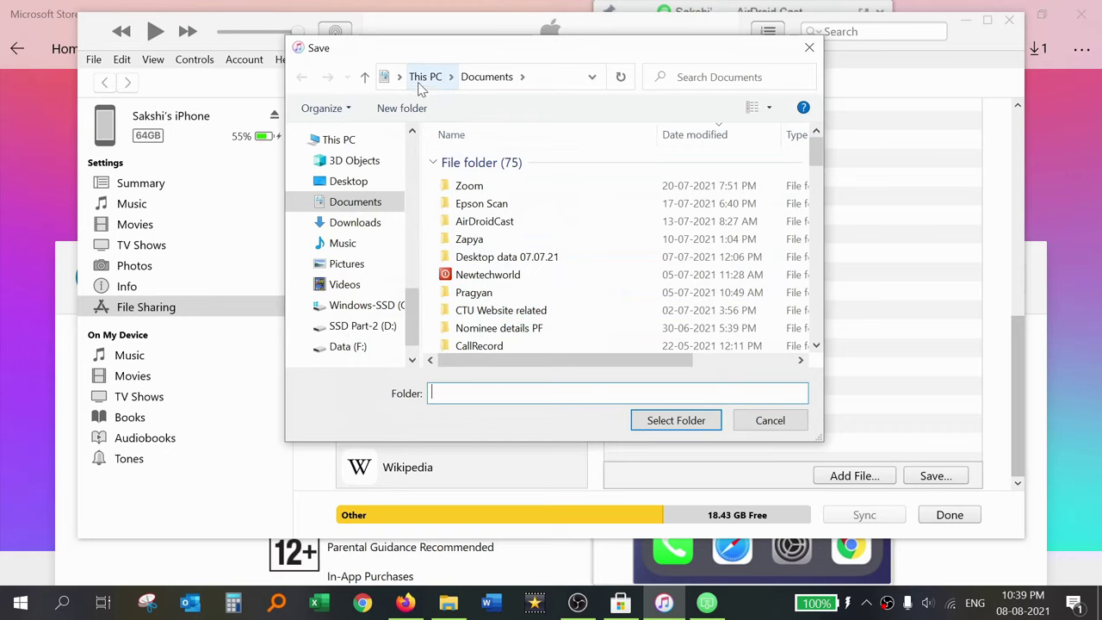
pyautogui.click(675, 420)
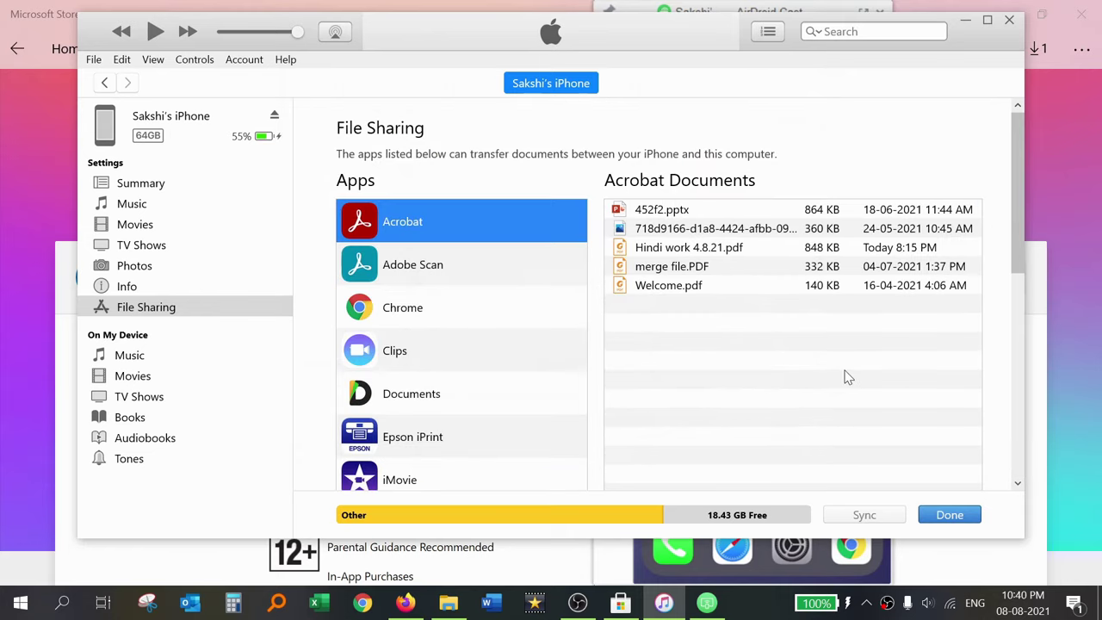
pyautogui.scroll(-10, 848, 377)
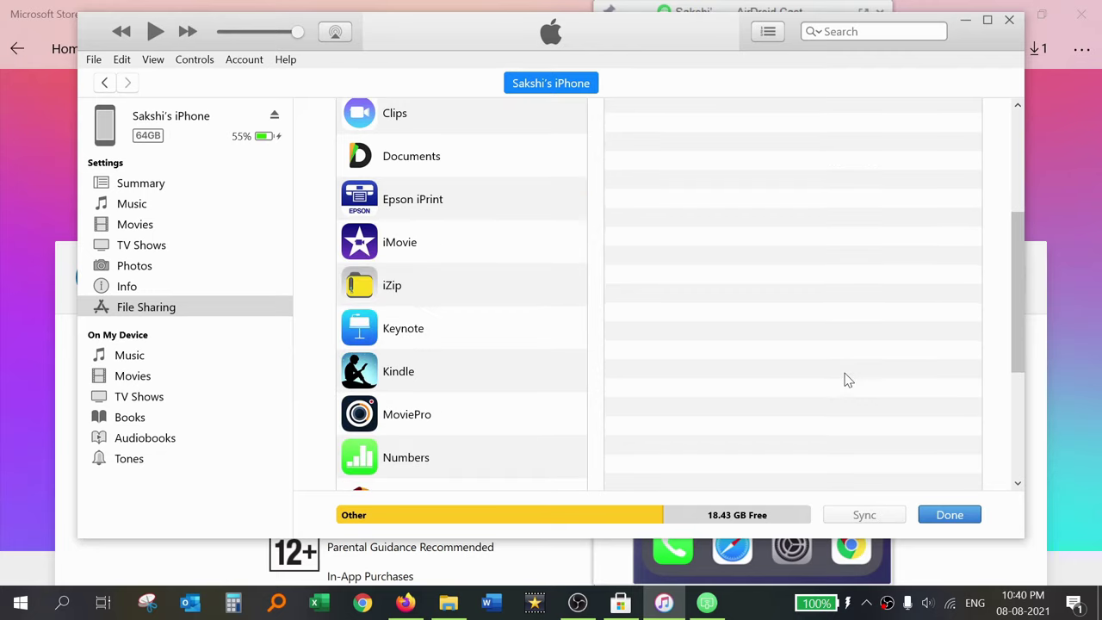
pyautogui.click(840, 475)
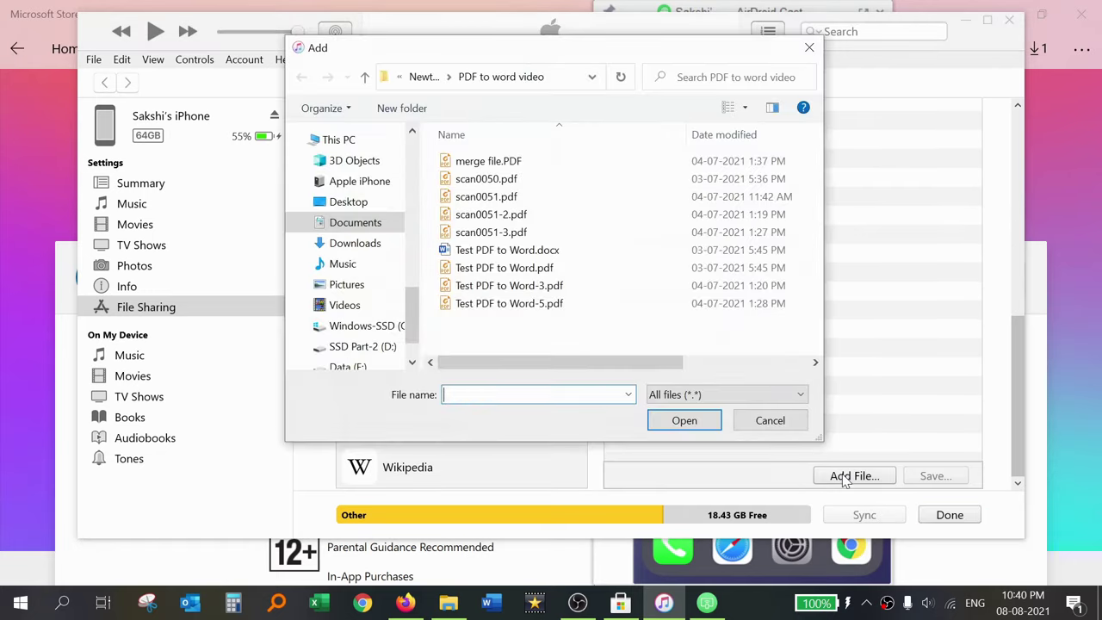
pyautogui.click(501, 179)
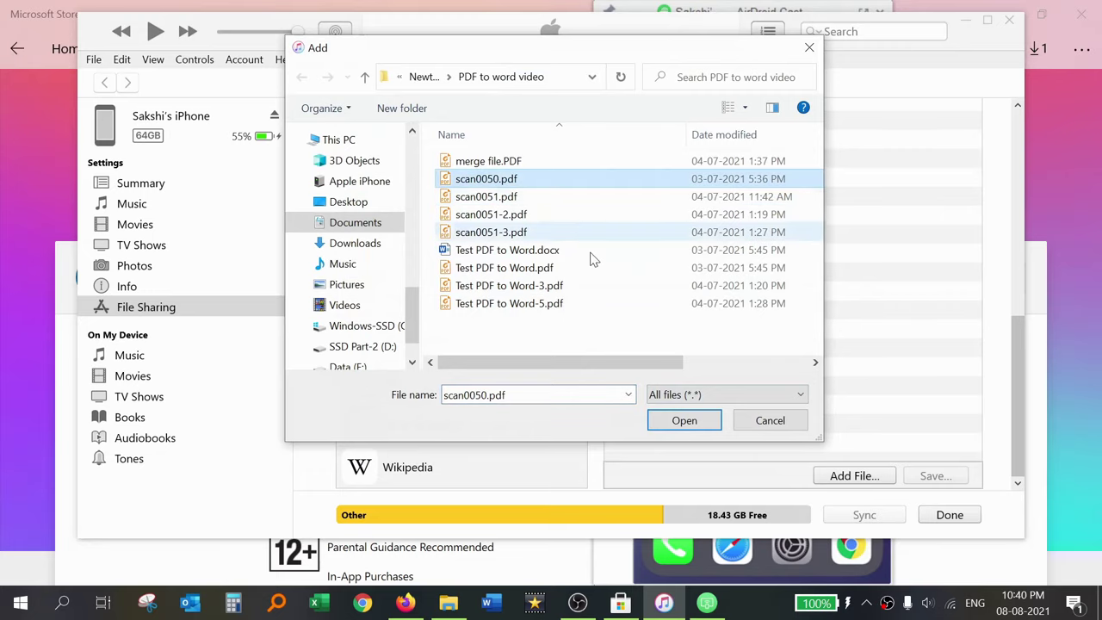
pyautogui.click(686, 421)
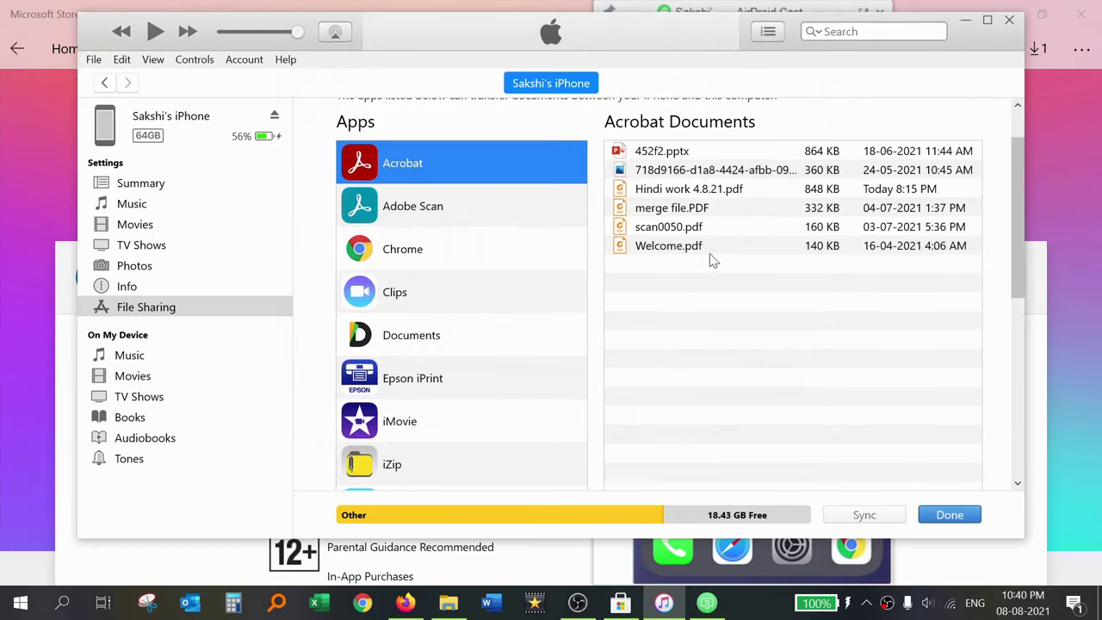